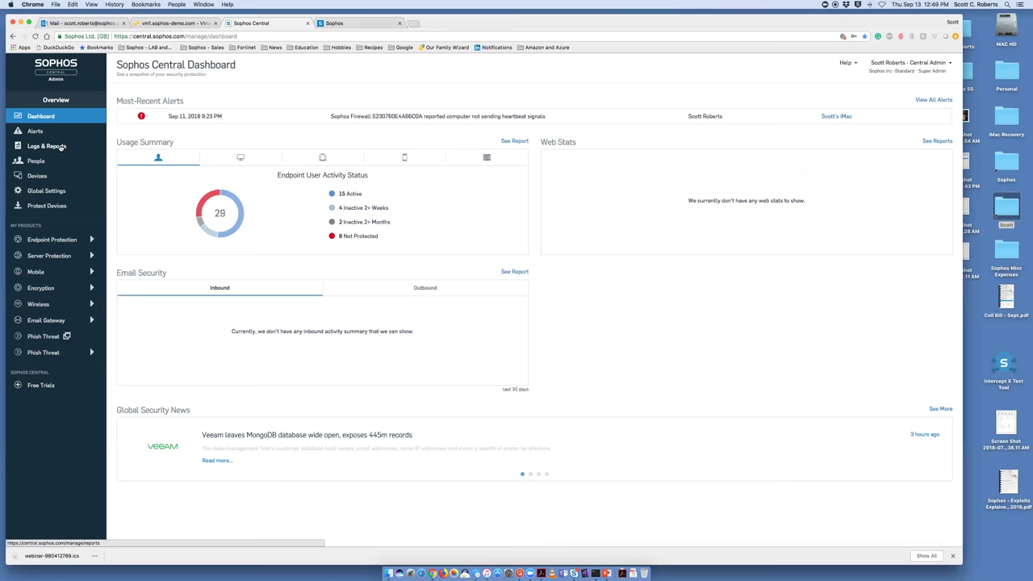
From Endpoint Protection's Threat Cases list, open a Troj/CRILOCK-D case with root cause winrar.exe
click(61, 239)
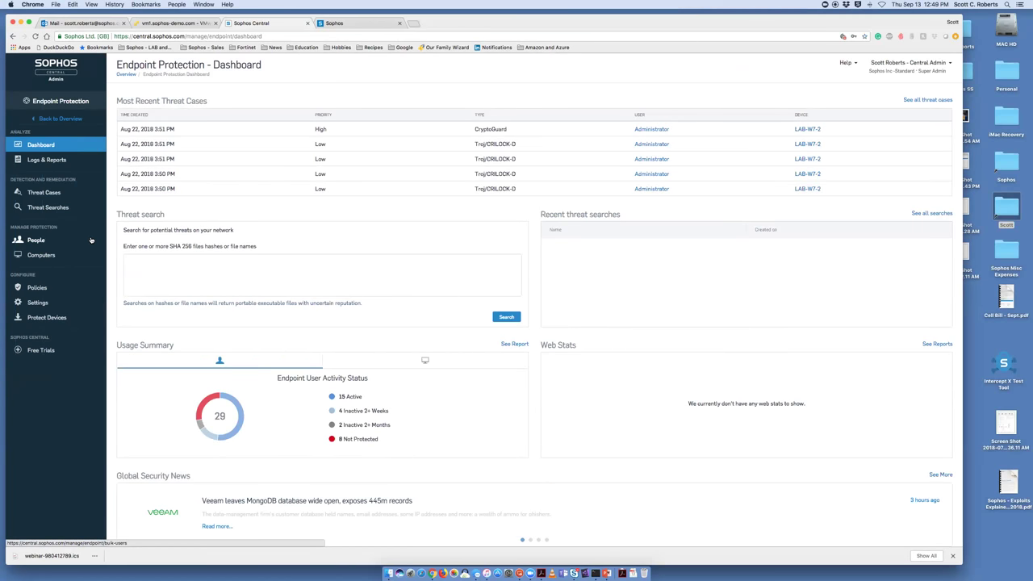
click(50, 192)
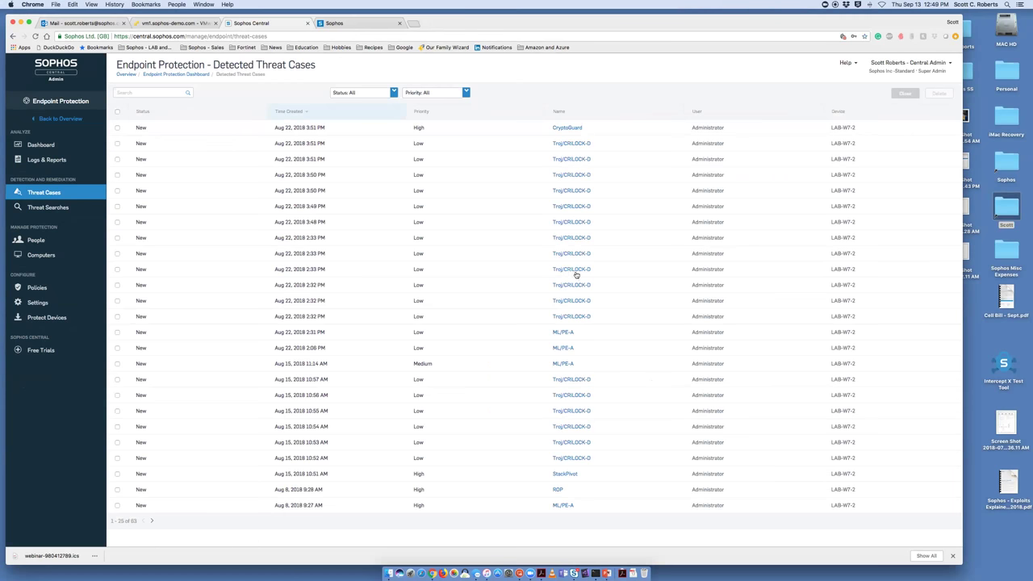
click(575, 270)
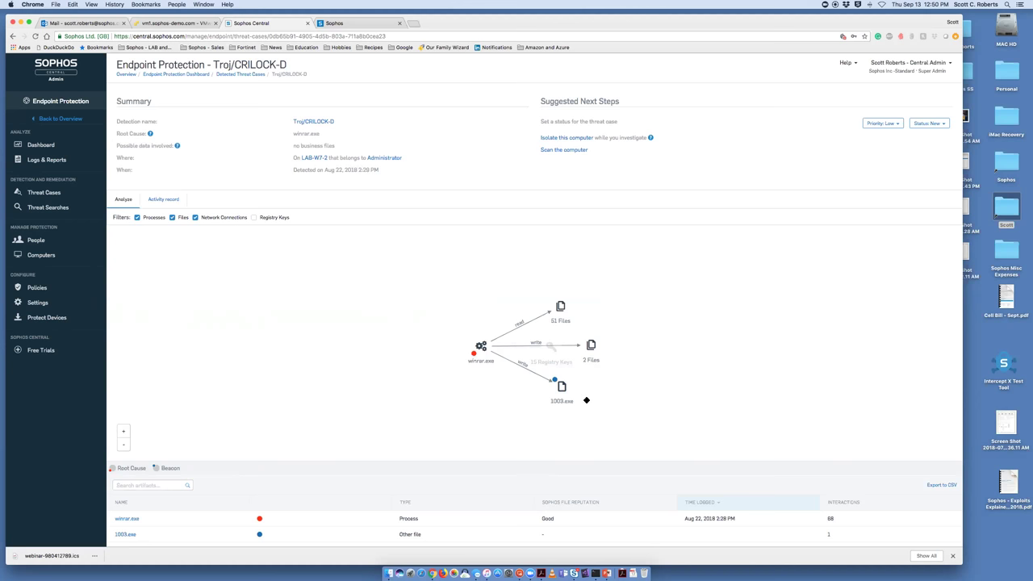
Inspect the 1003.exe node's file details, then go back to the overview's Detected Threat Cases list
click(562, 389)
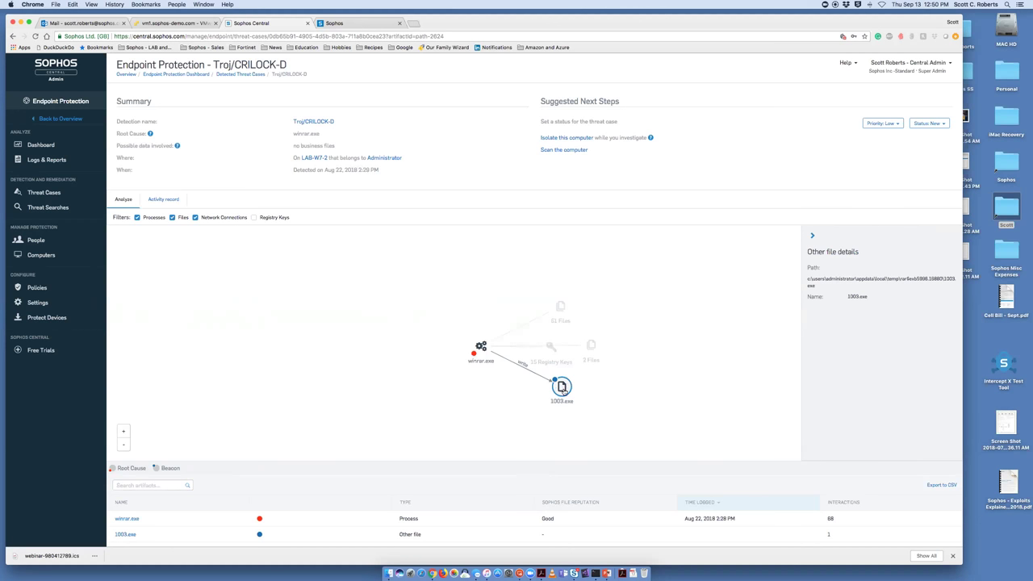
click(69, 119)
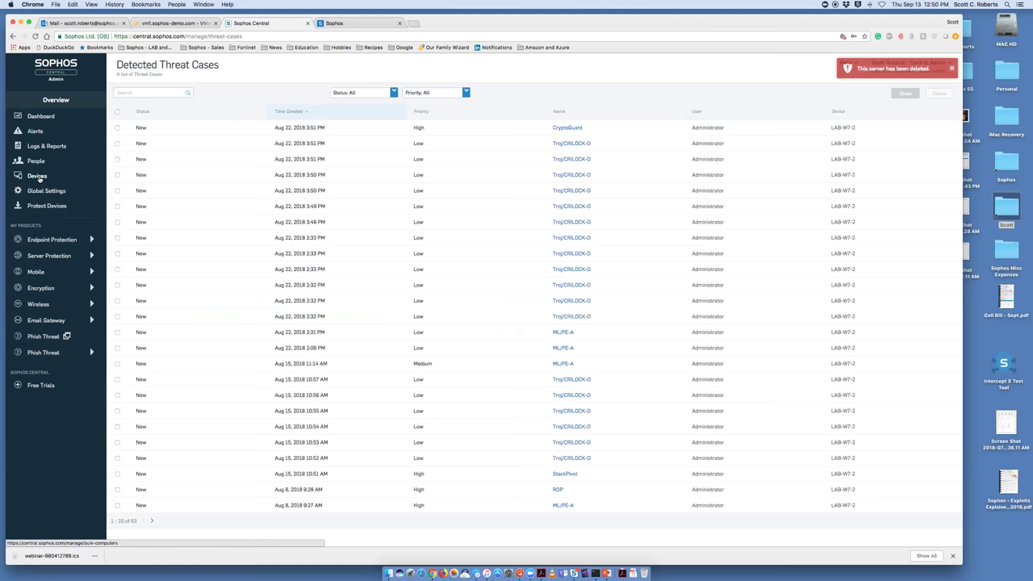
Show the Devices list of managed computers with IPs, operating systems and last users
click(38, 179)
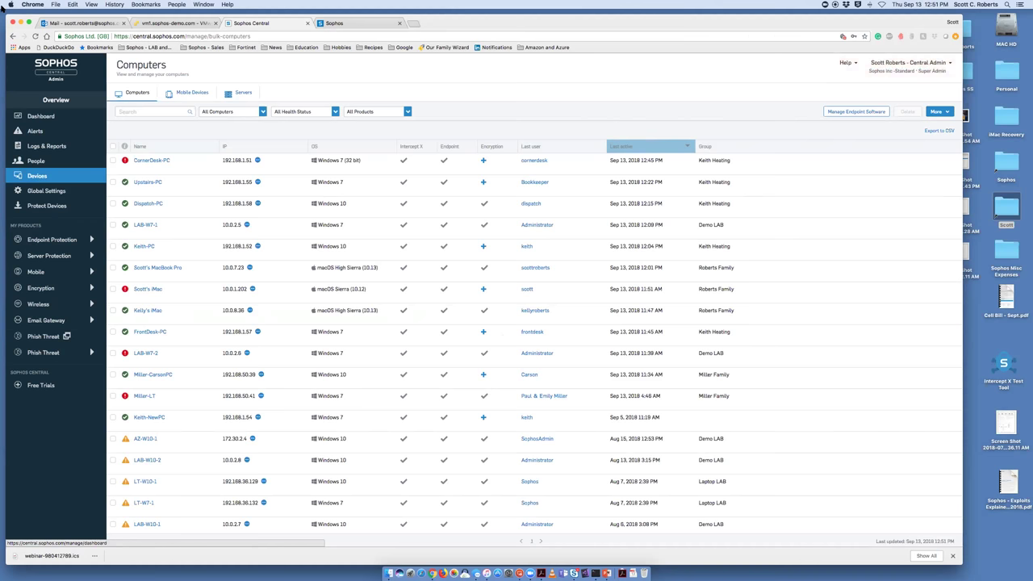
Log in to the XG Firewall web console with the administrator username and password
click(351, 25)
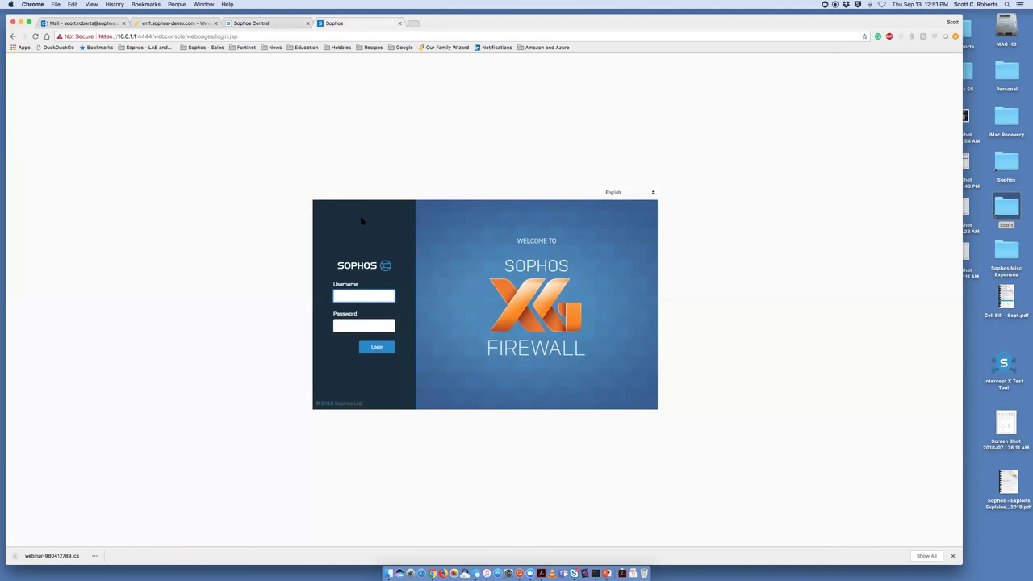
text(admin)
key(Tab)
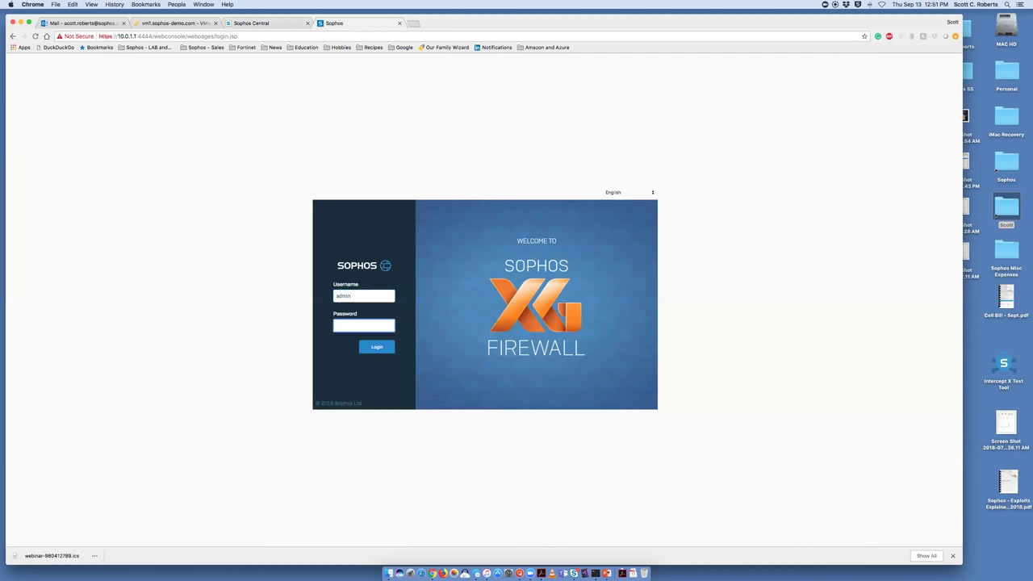
text(a)
key(Return)
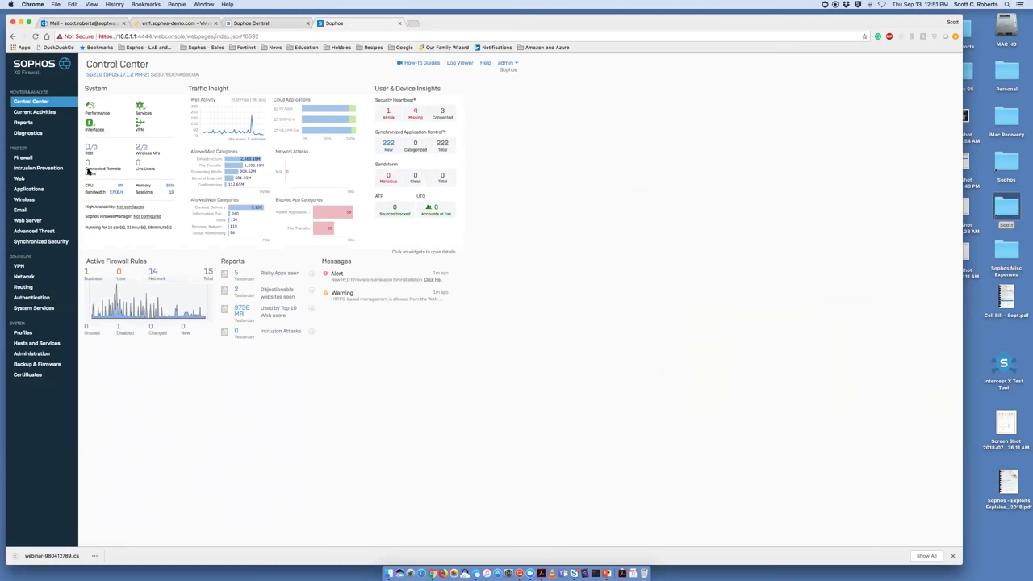
Review the Cloud Applications traffic ranking, then return to Sophos Central's Computers list
click(39, 190)
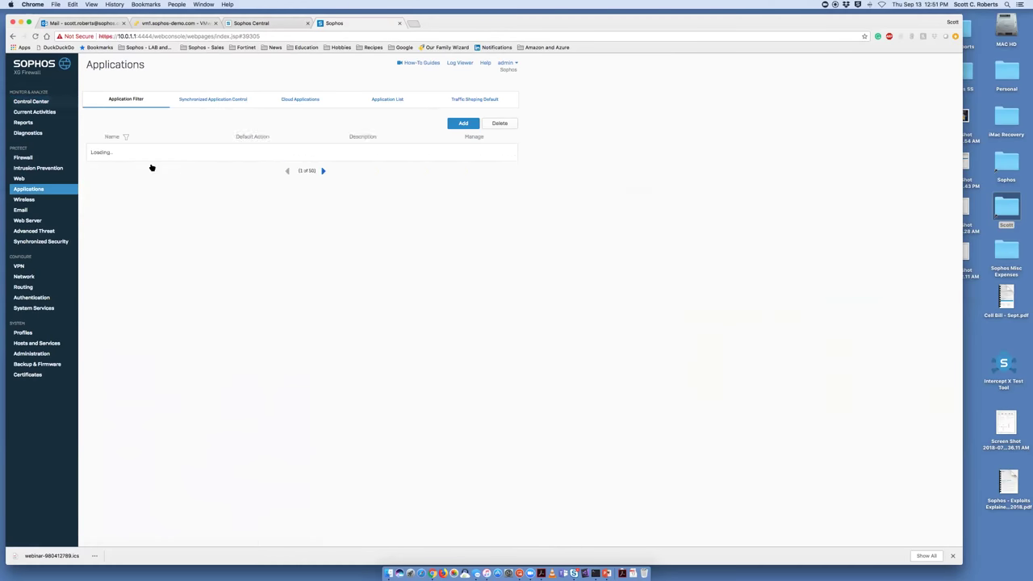
click(301, 100)
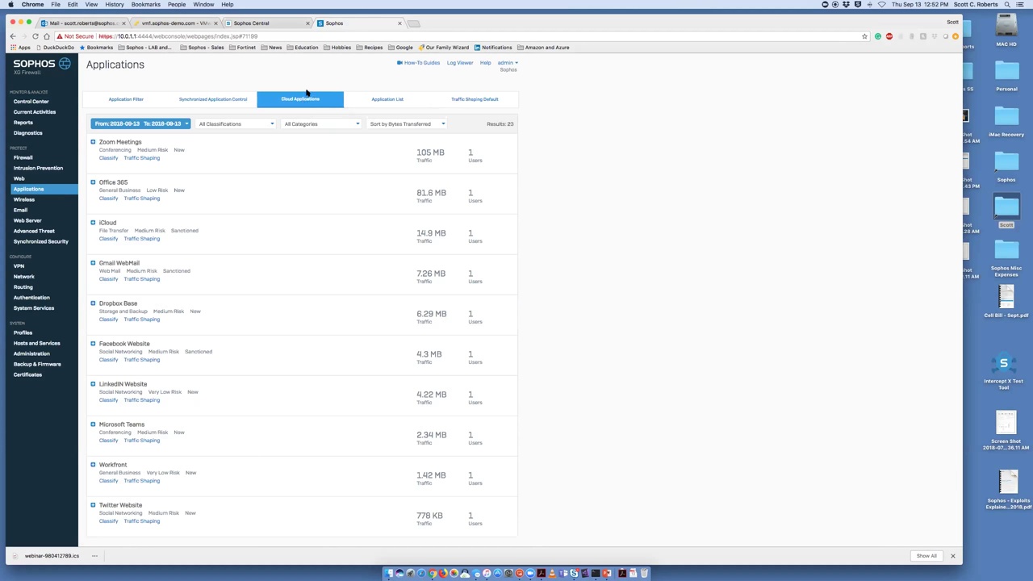
click(289, 24)
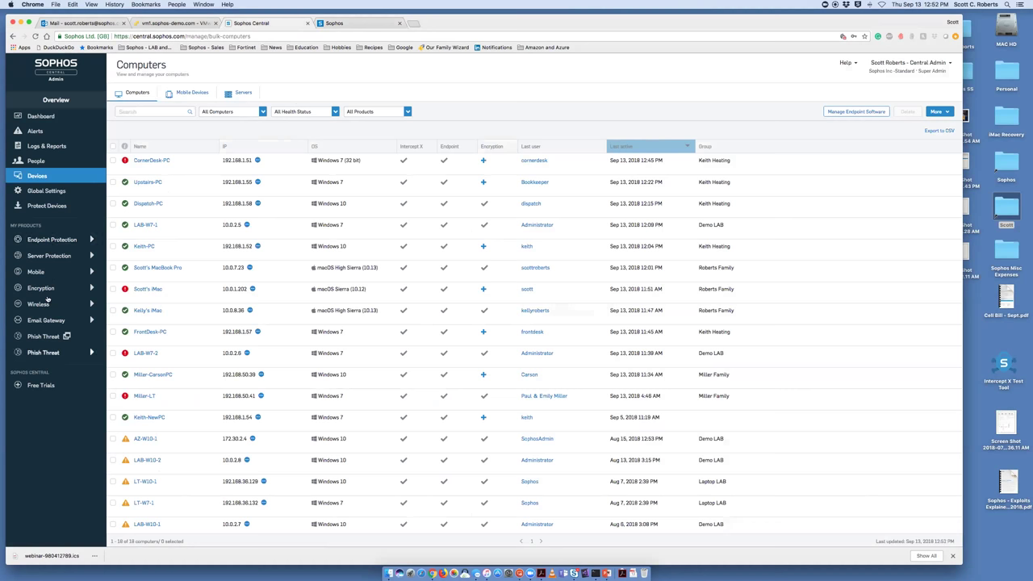
Check the Synchronized Security heartbeat settings, then return to the Control Center dashboard
click(360, 27)
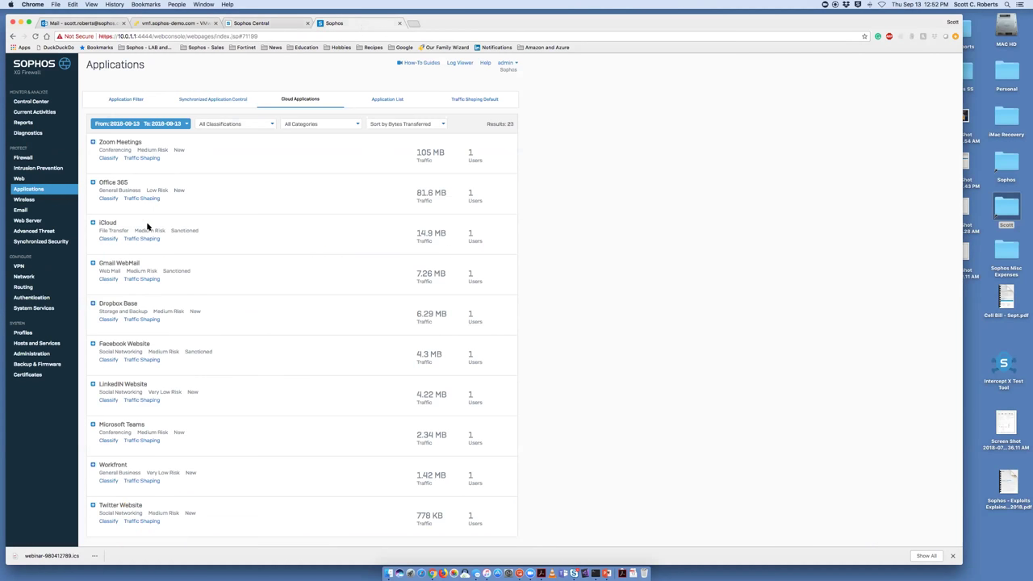
click(26, 242)
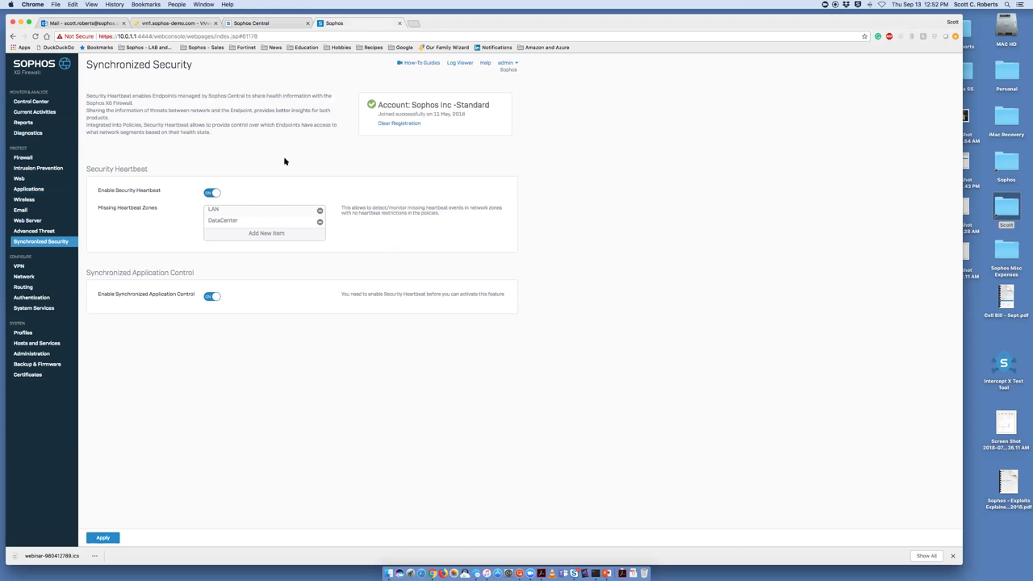
click(46, 101)
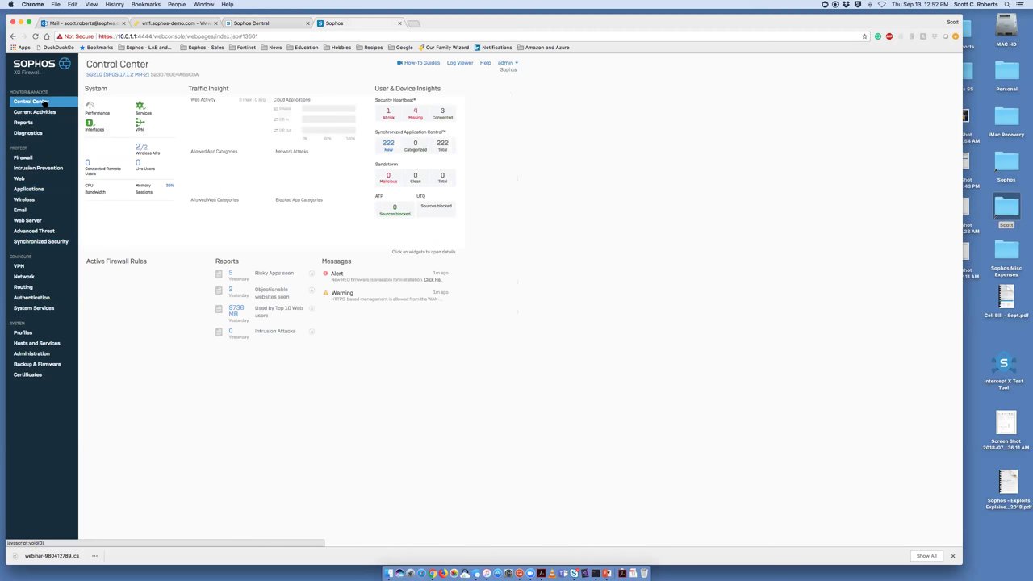
click(252, 23)
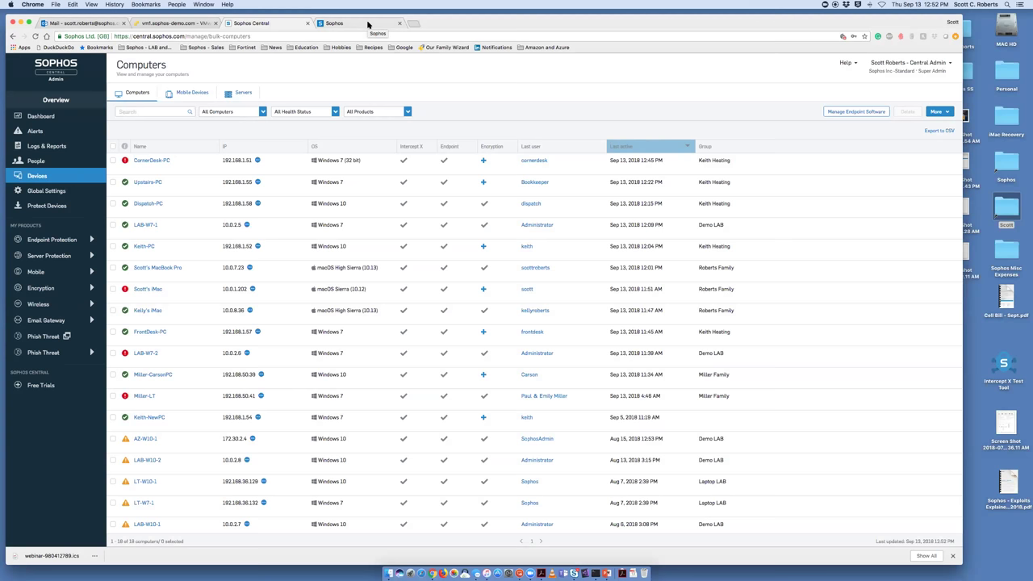
click(368, 24)
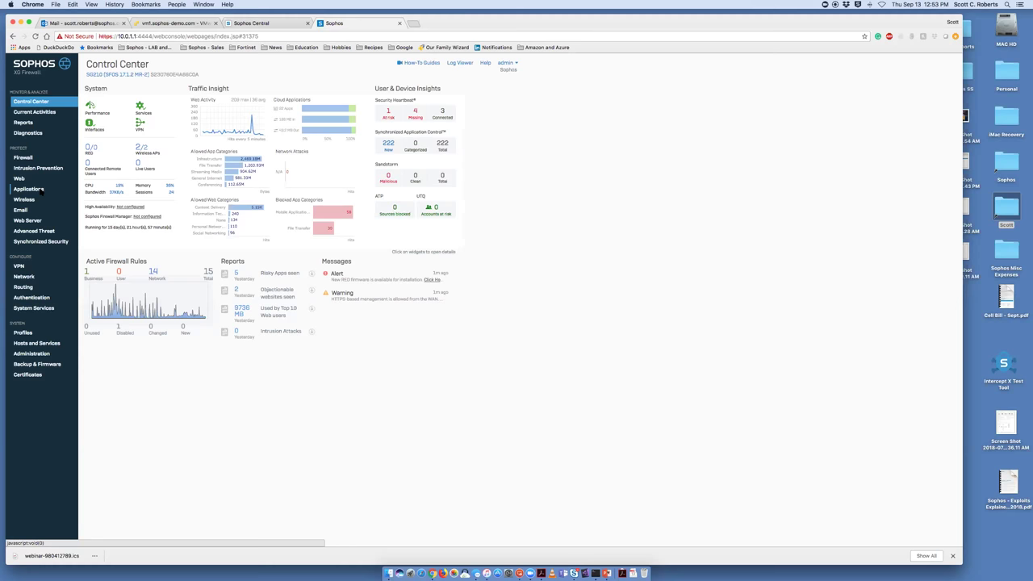
Open Synchronized Application Control and expand Acrobat Update Helper to see its endpoints
click(40, 190)
click(205, 101)
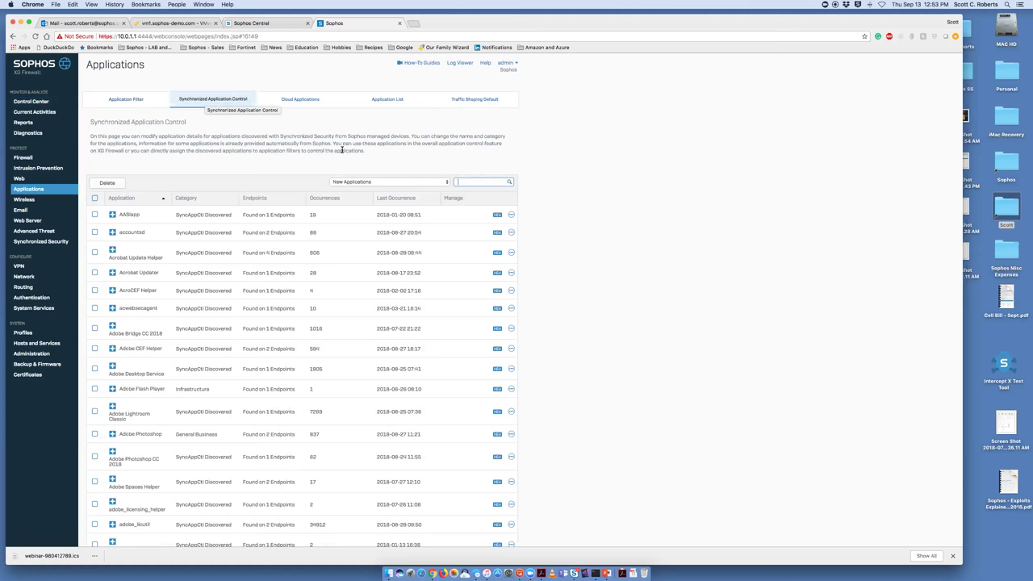
scroll(558, 213, down, 1)
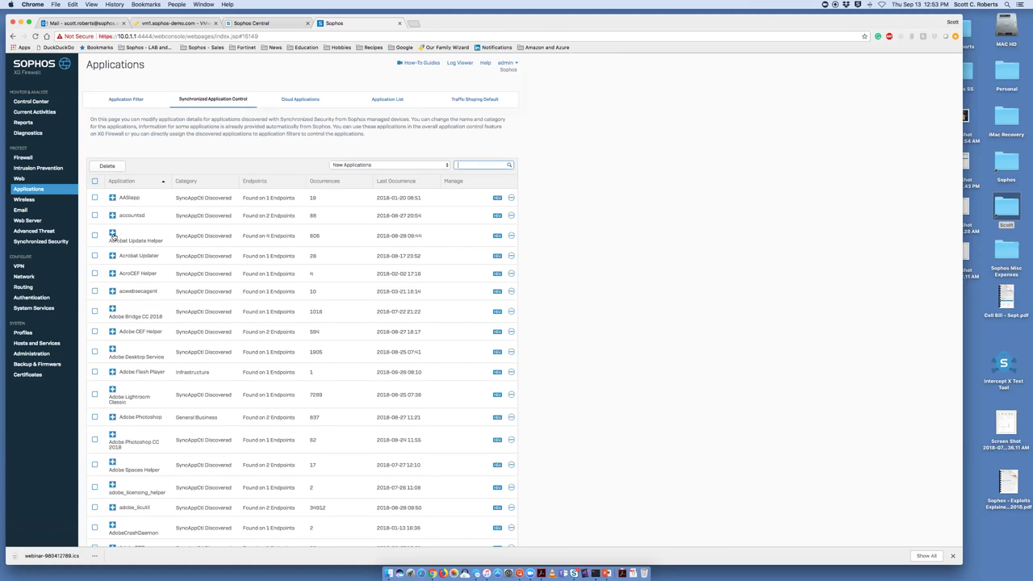
click(113, 234)
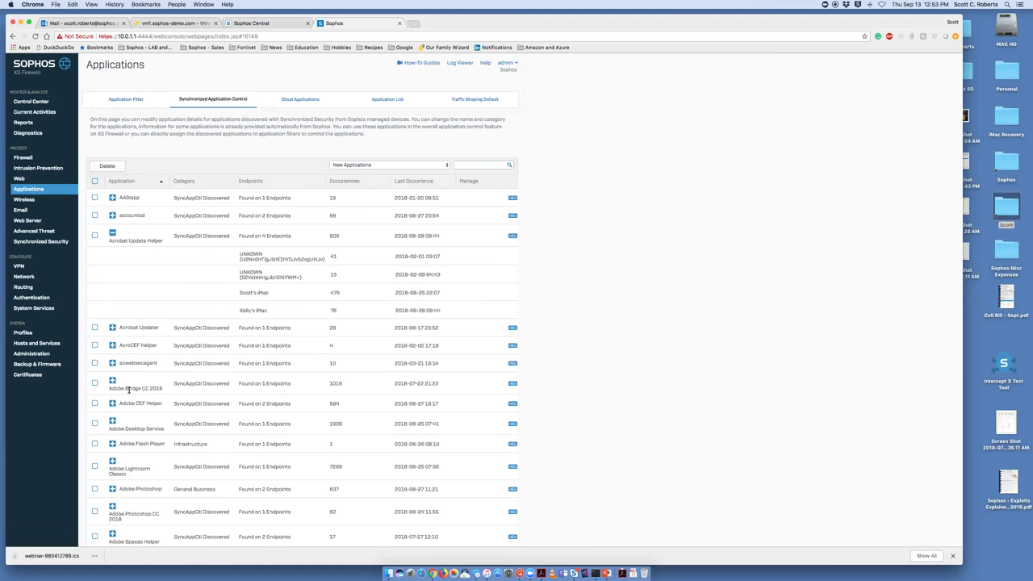
On the third page, expand DropboxMacUpdate, dscl and G2MUpdate to see their endpoints
scroll(153, 385, down, 10)
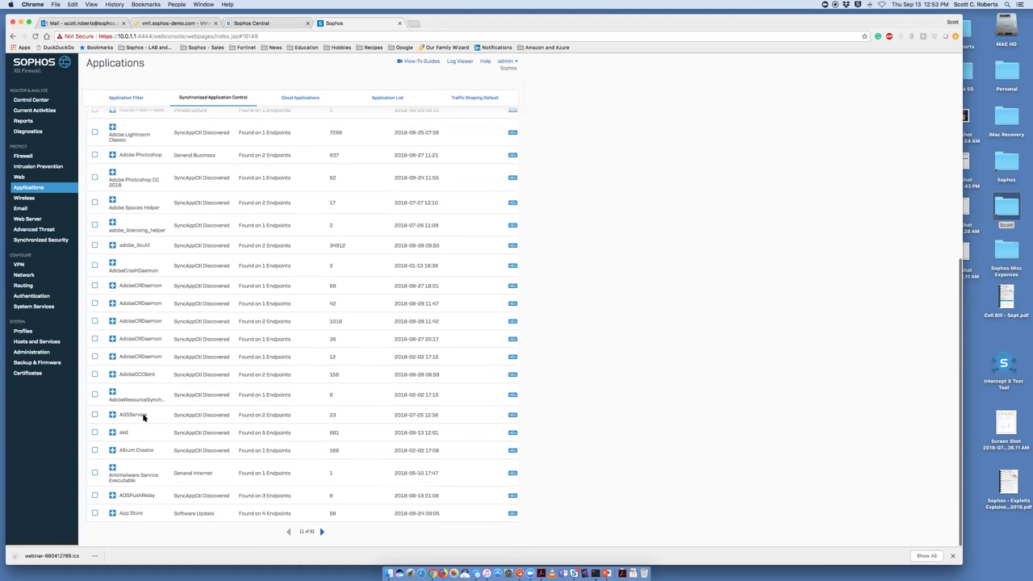
click(321, 535)
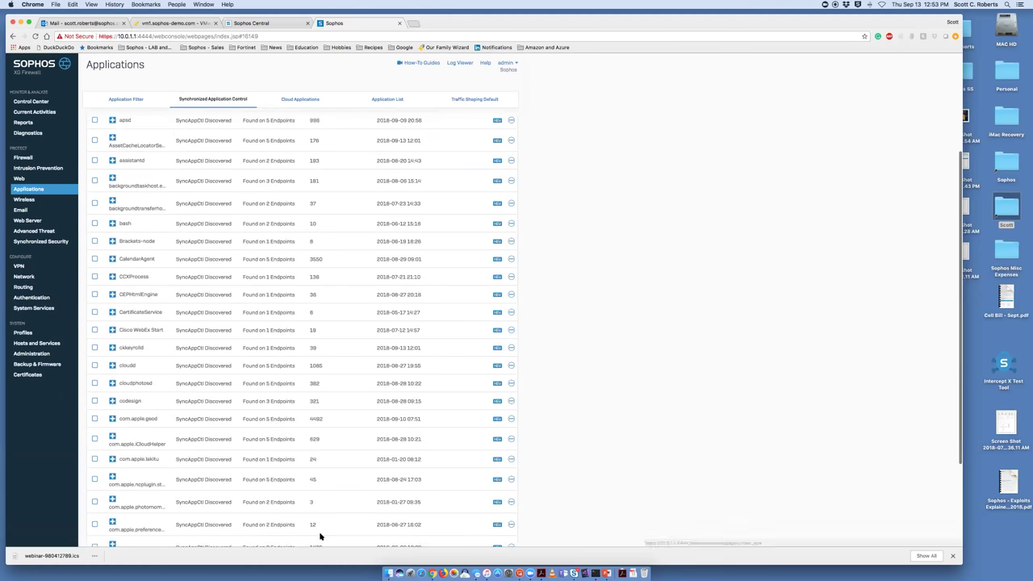
scroll(233, 471, down, 3)
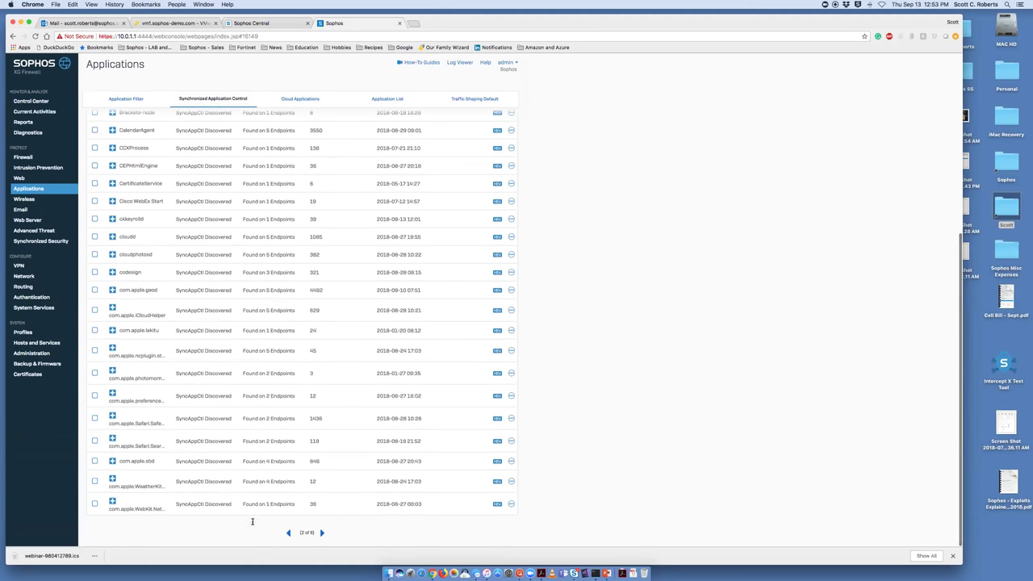
click(320, 534)
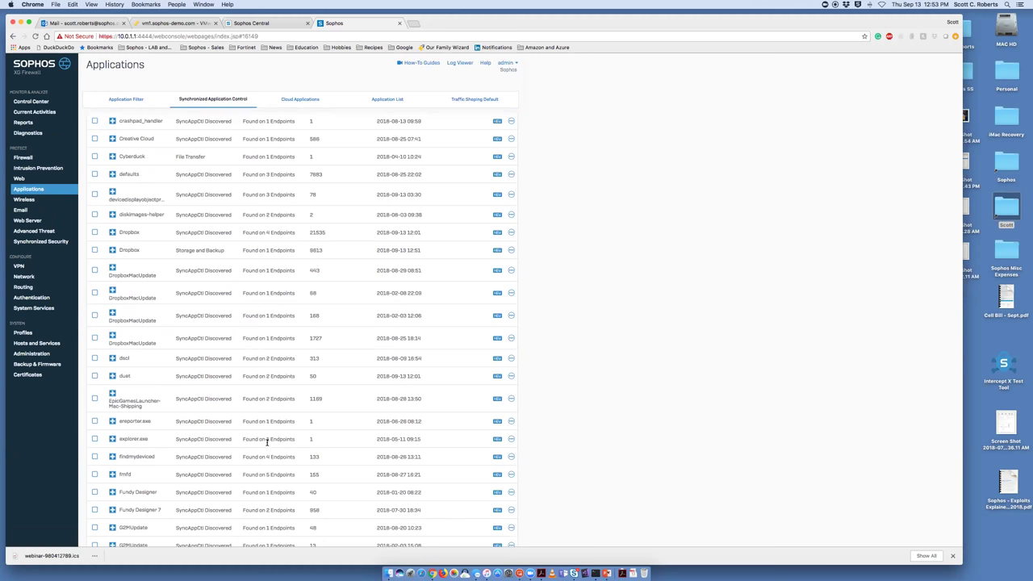
click(112, 269)
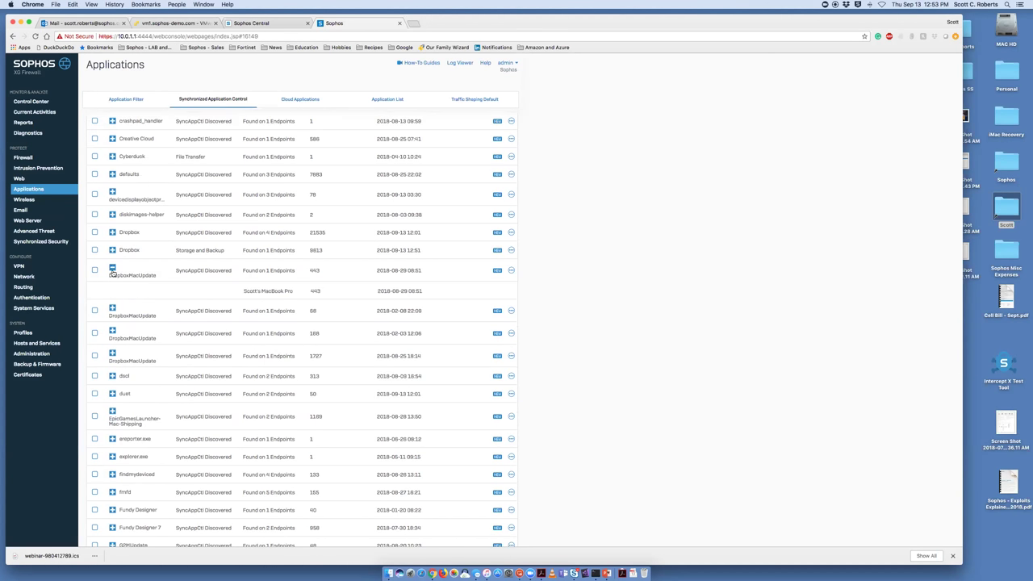
click(112, 377)
scroll(420, 360, down, 5)
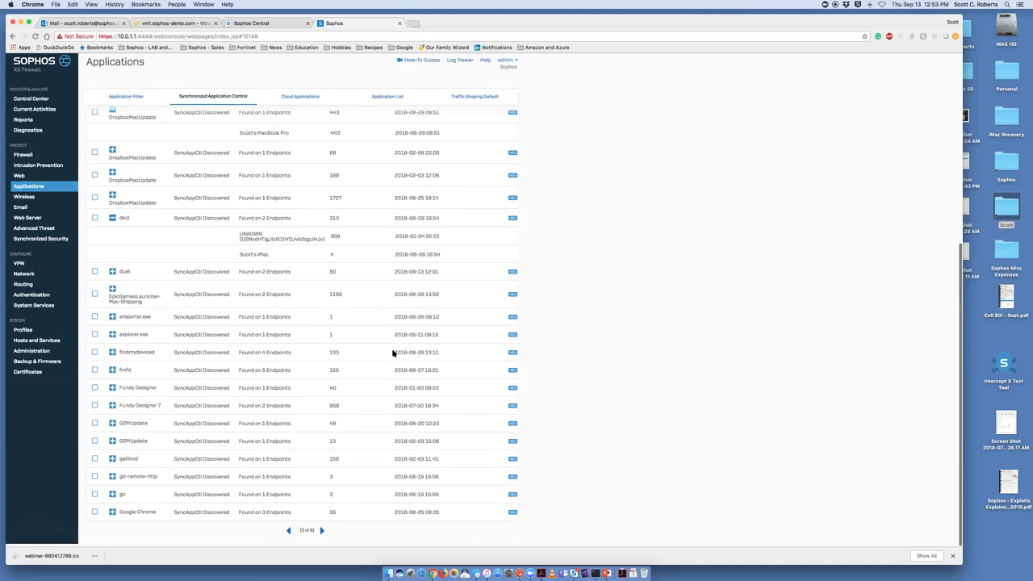
click(112, 426)
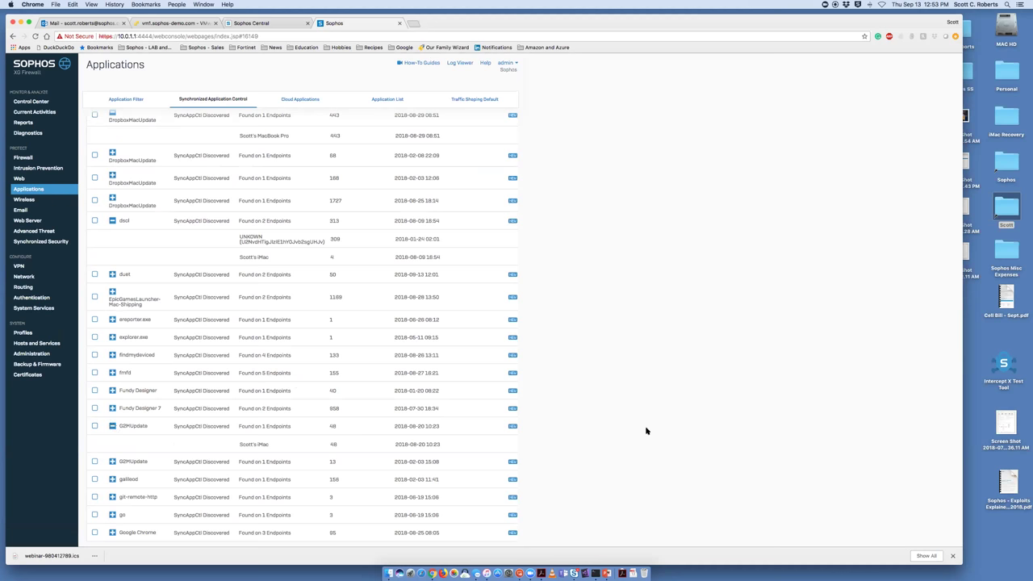
scroll(646, 431, up, 8)
scroll(646, 431, up, 2)
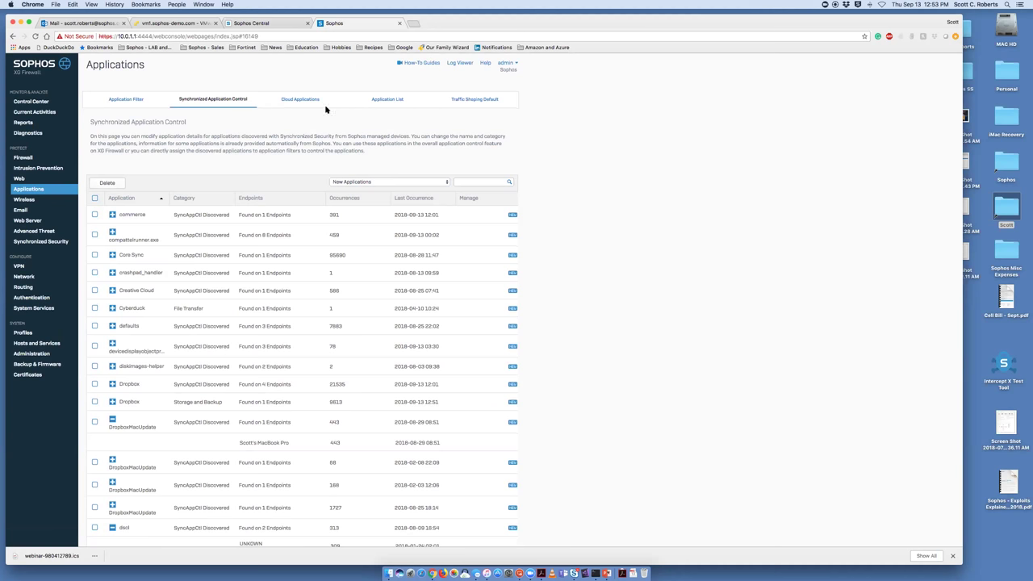
Show the Traffic Shaping Default categories and scroll through Gaming's applications, all set to No Policy
click(465, 102)
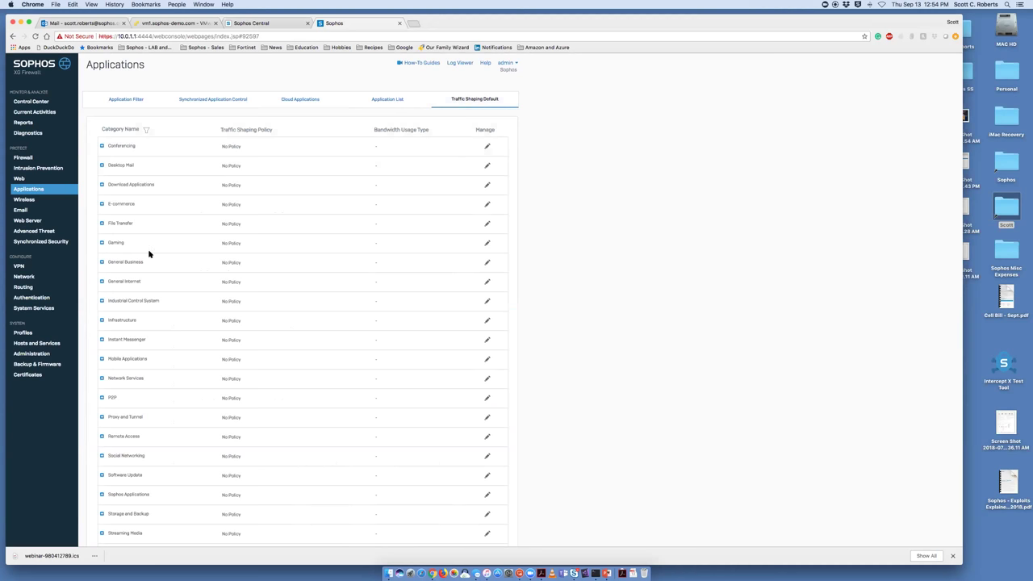
click(242, 253)
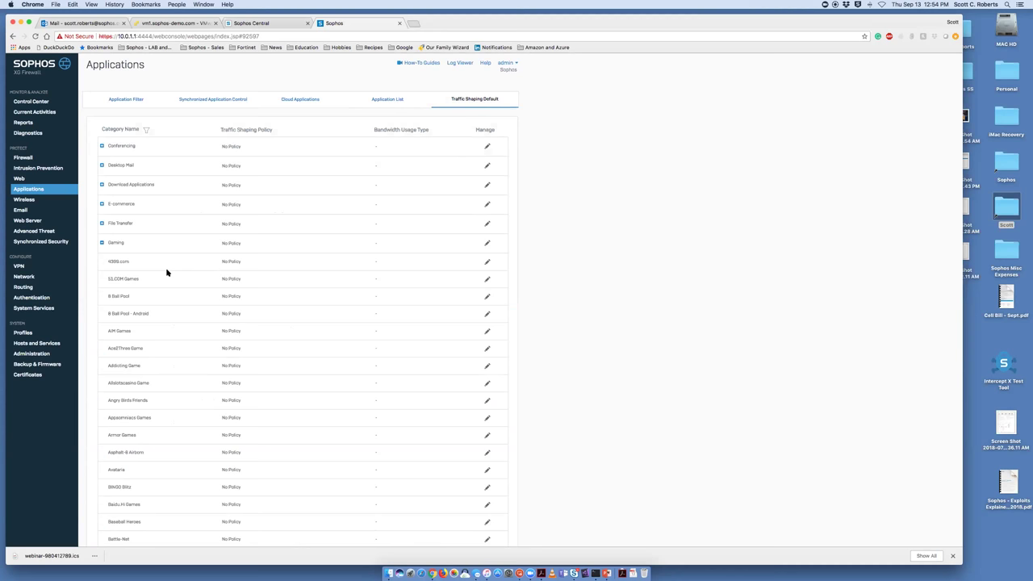
scroll(159, 353, down, 1)
scroll(159, 353, down, 5)
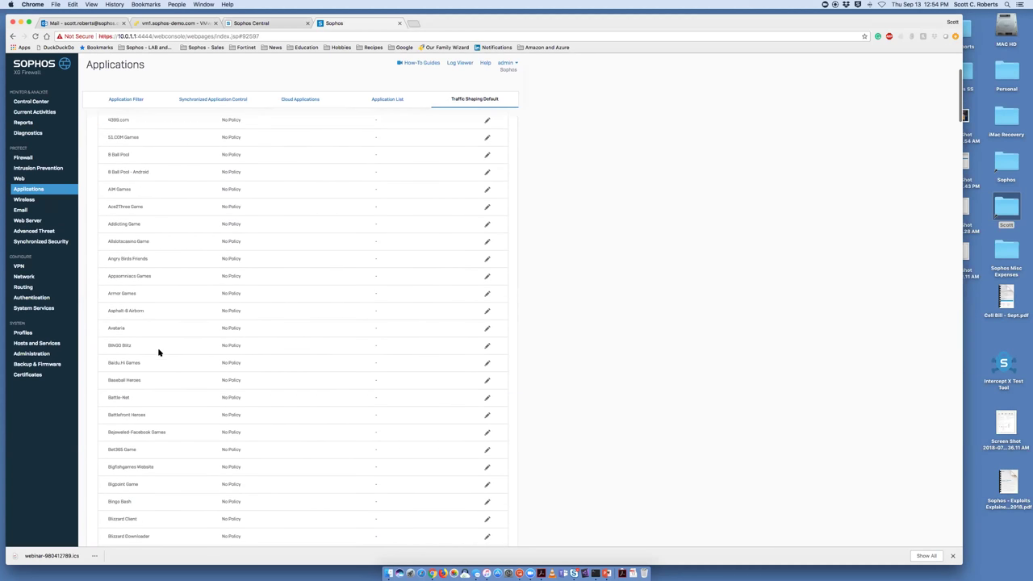
scroll(159, 353, down, 8)
scroll(159, 352, down, 3)
Review the WLAN-Home rule in the Internet Access group, then move on to Web Policies
click(28, 159)
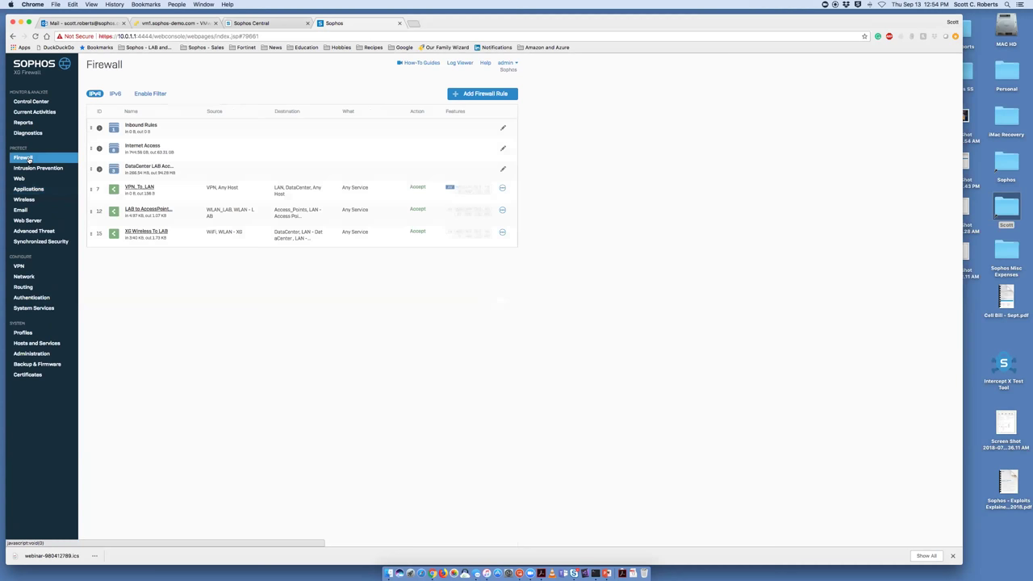
click(117, 148)
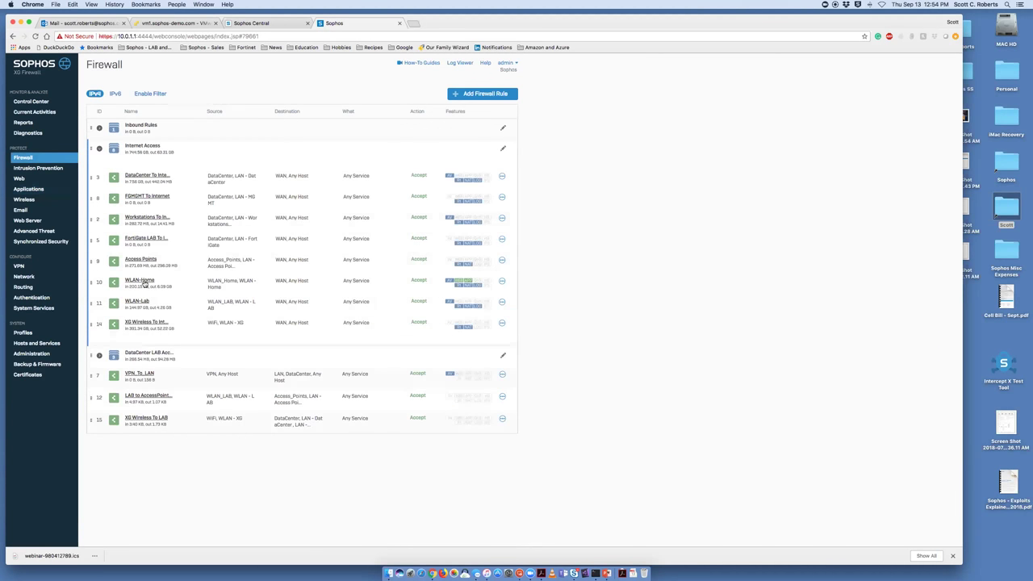
click(142, 280)
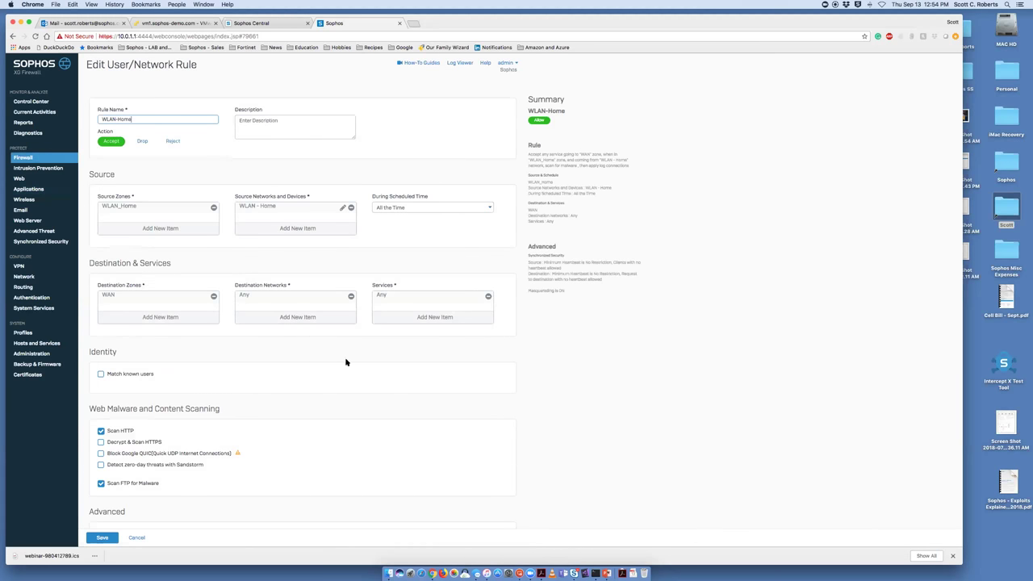
scroll(346, 362, down, 5)
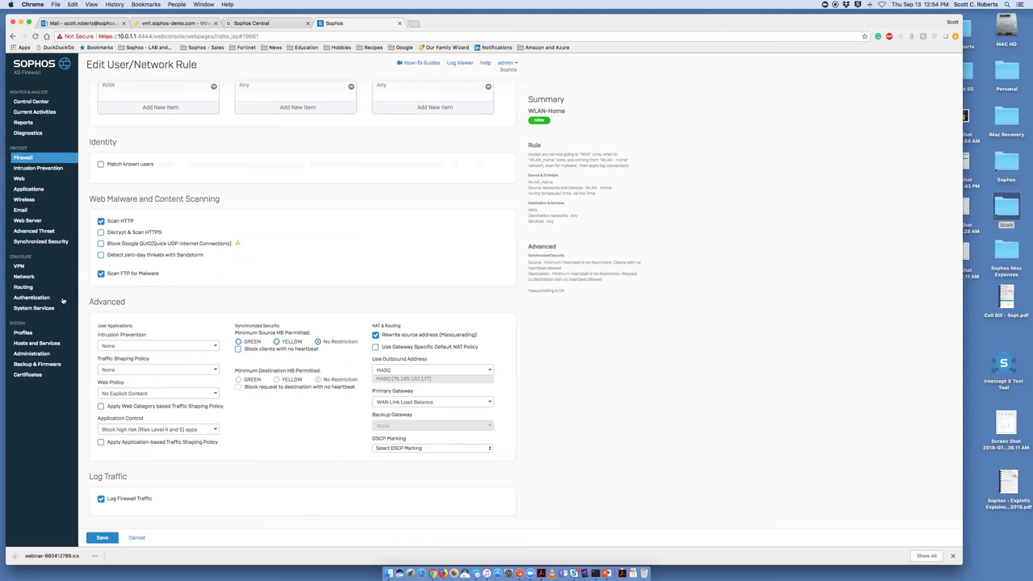
click(18, 179)
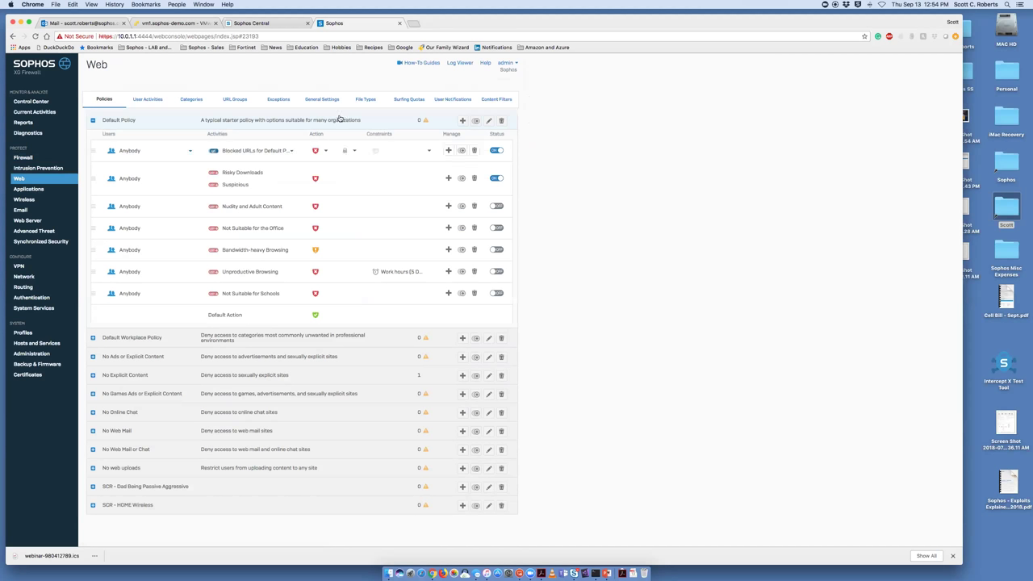
Look over the web Categories, then drill the Reports traffic dashboard into Streaming Media
click(202, 105)
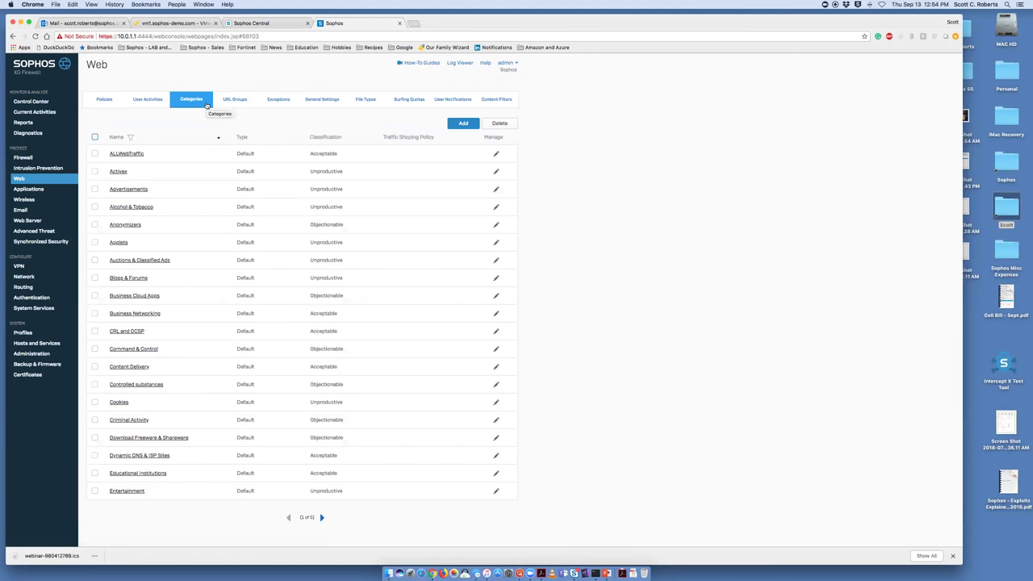
click(22, 123)
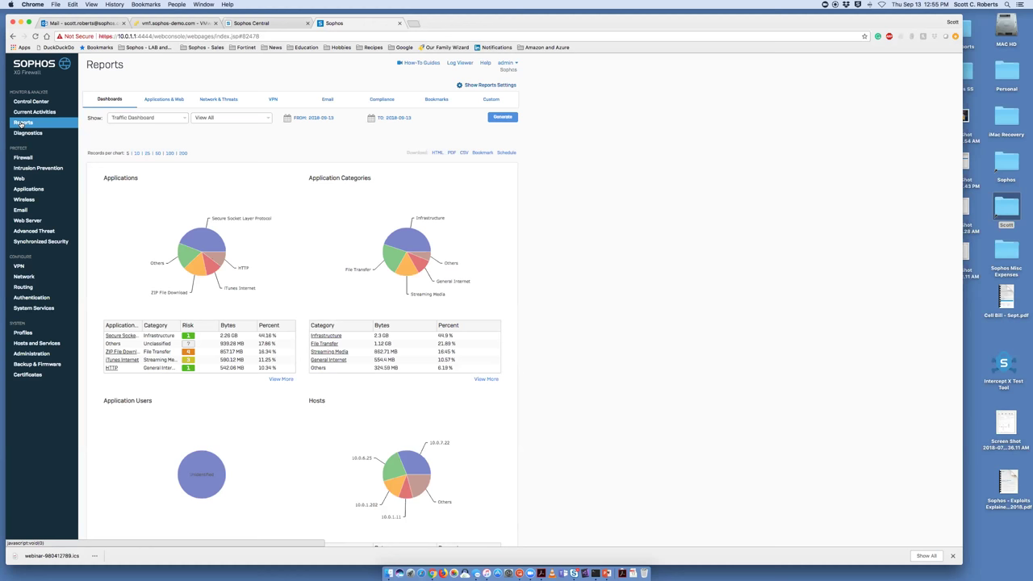
click(341, 352)
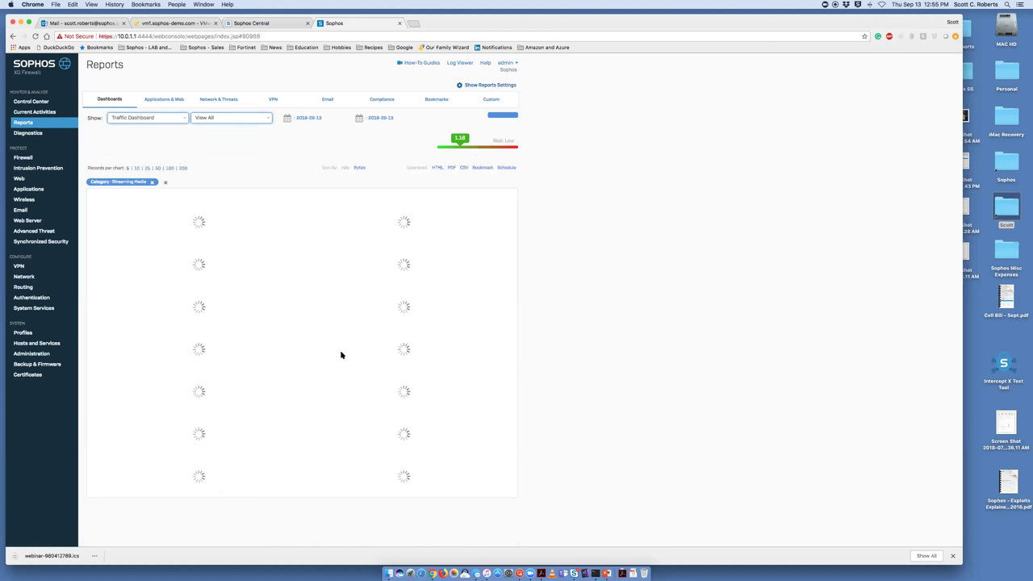